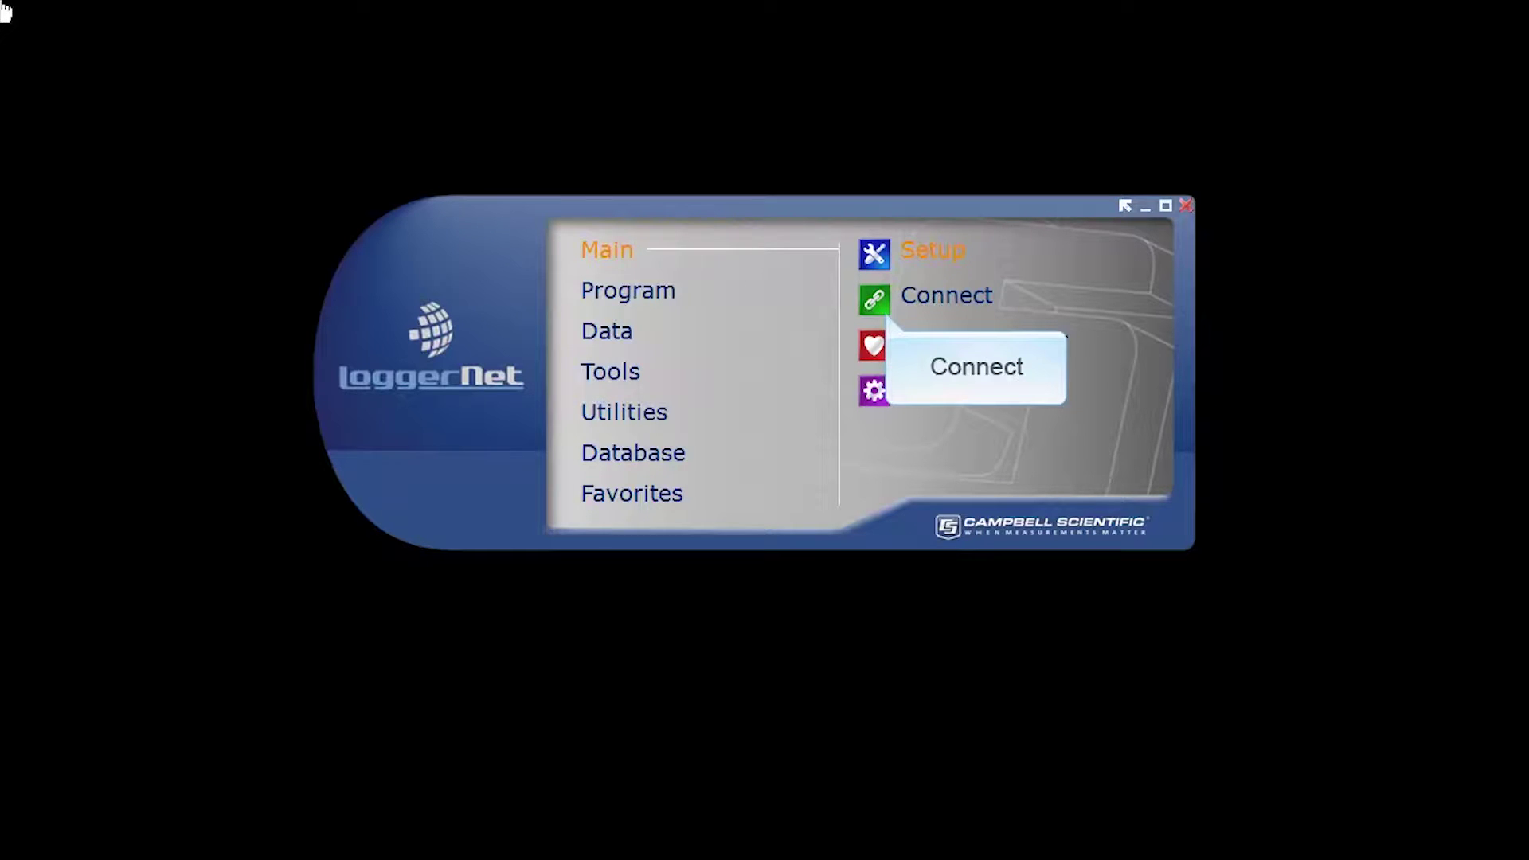
Step: Open LoggerNet's Connect Screen from the launcher's Main section
{"action": "left_click", "coordinate": [882, 308]}
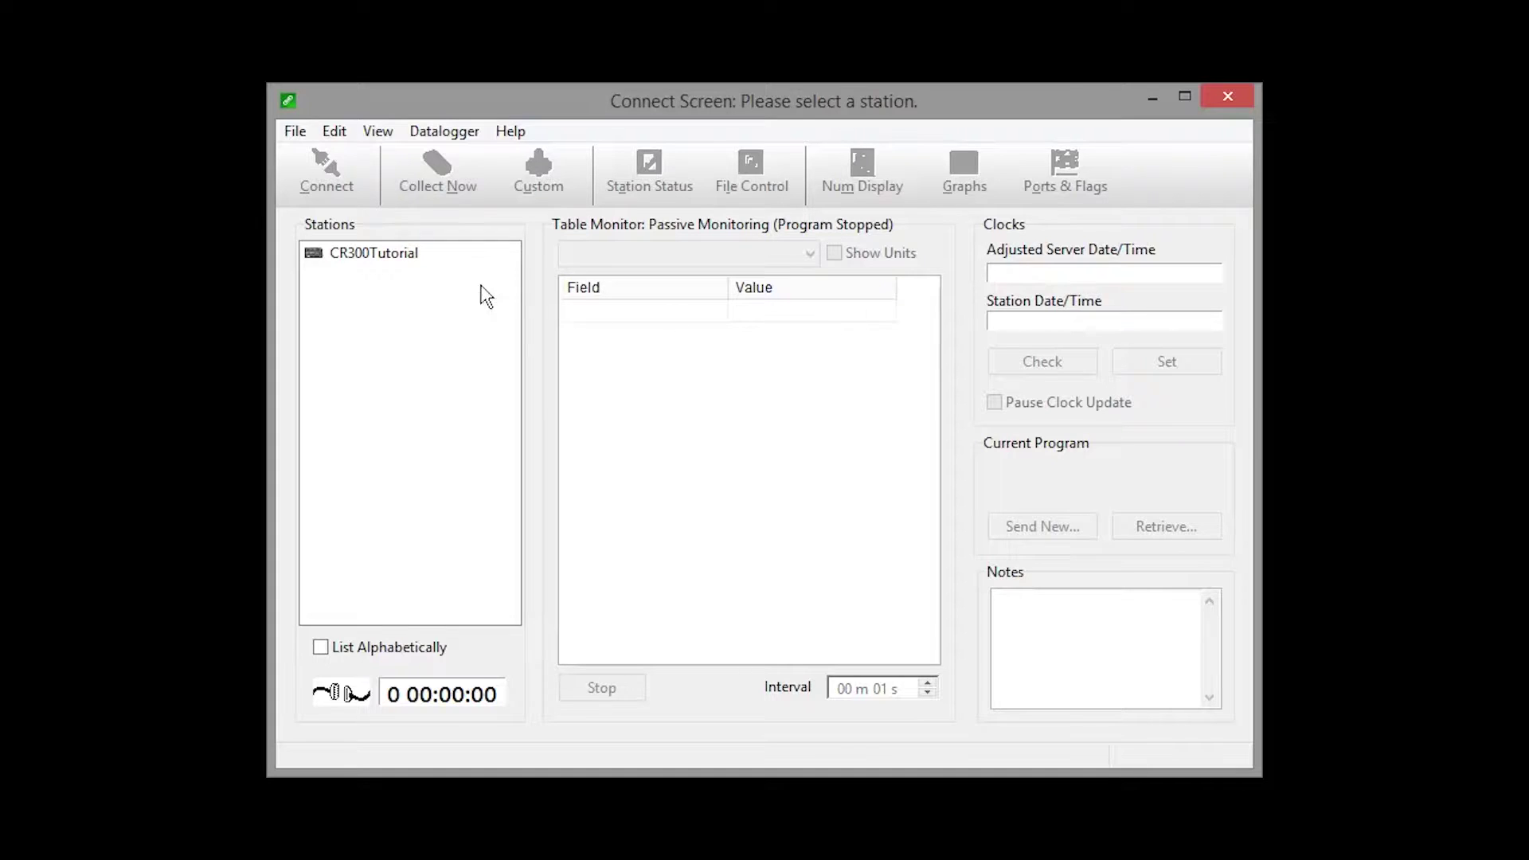
{"action": "left_click", "coordinate": [434, 257]}
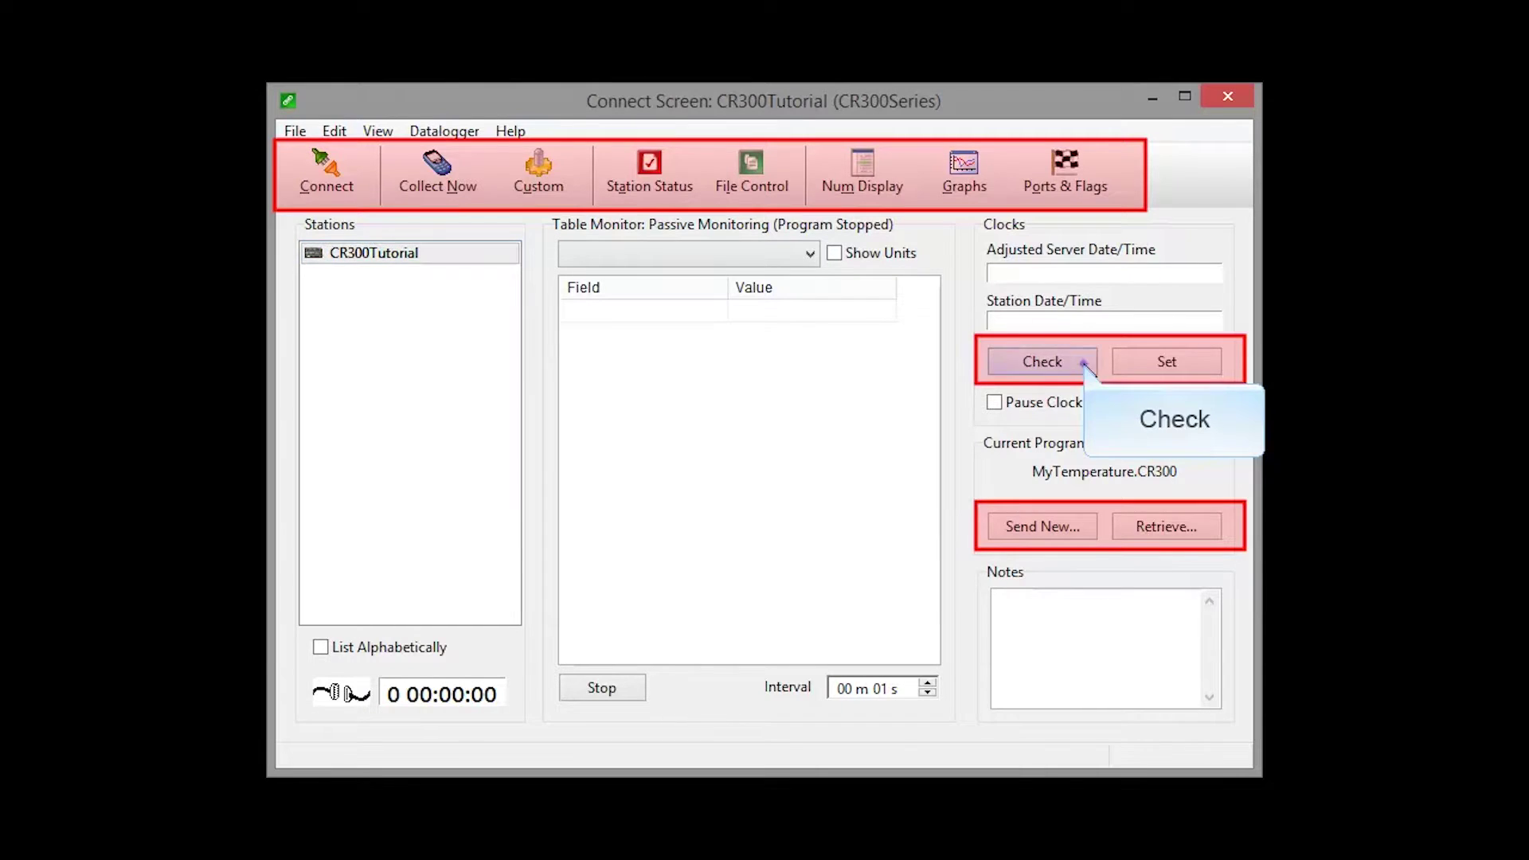
Step: Check the server and CR300Tutorial station clocks, both reading 5/5/2016 2:25:59 PM
{"action": "left_click", "coordinate": [1084, 363]}
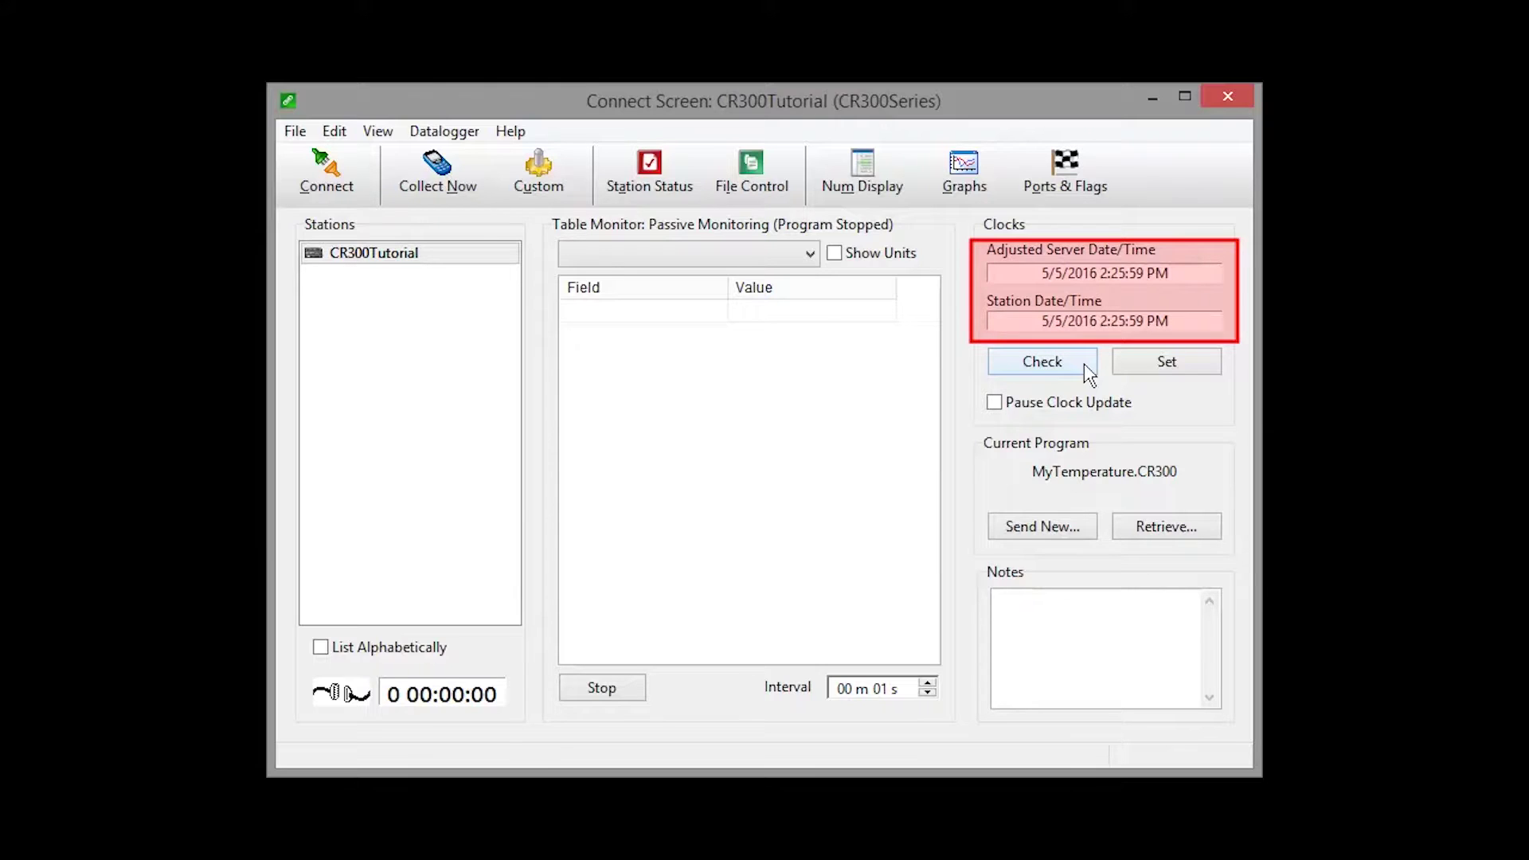
Step: Connect to CR300Tutorial and pause the live clock updates
{"action": "left_click", "coordinate": [357, 186]}
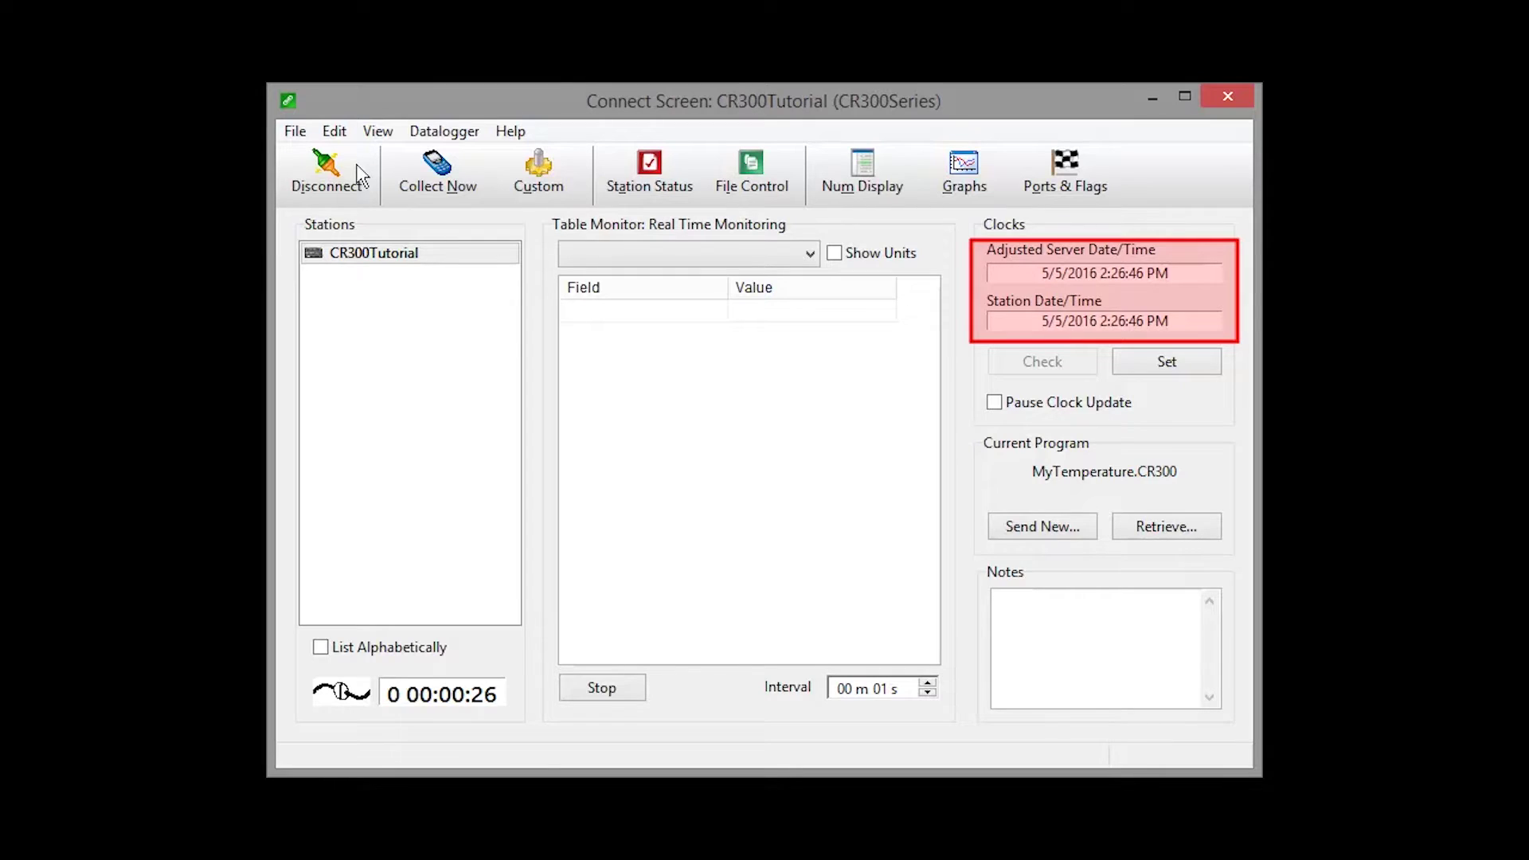
{"action": "left_click", "coordinate": [993, 403]}
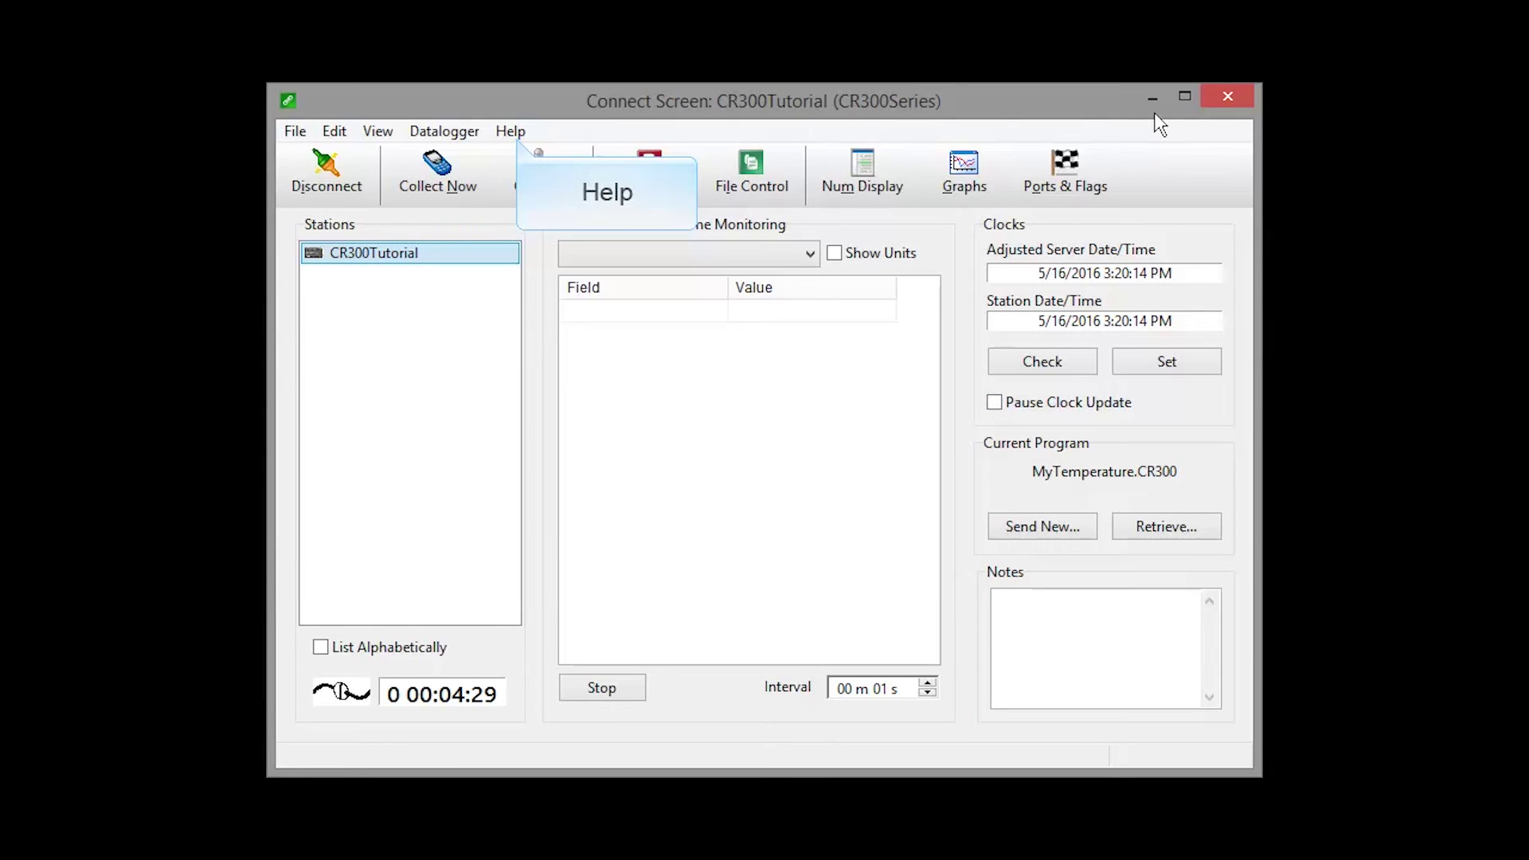
Step: Show the Connect Screen help options while CR300Tutorial stays connected
{"action": "left_click", "coordinate": [511, 131]}
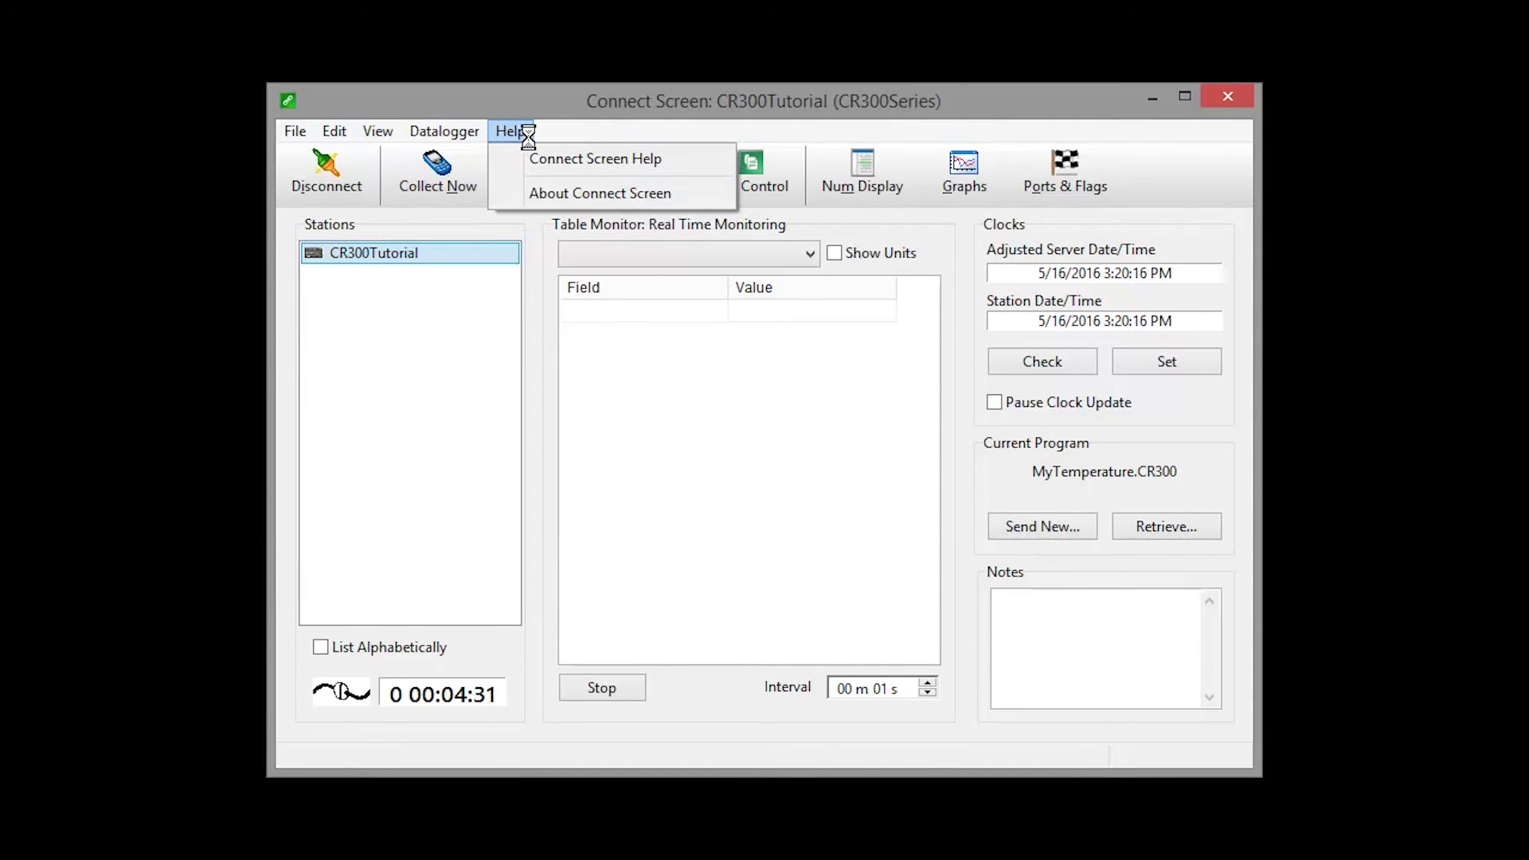